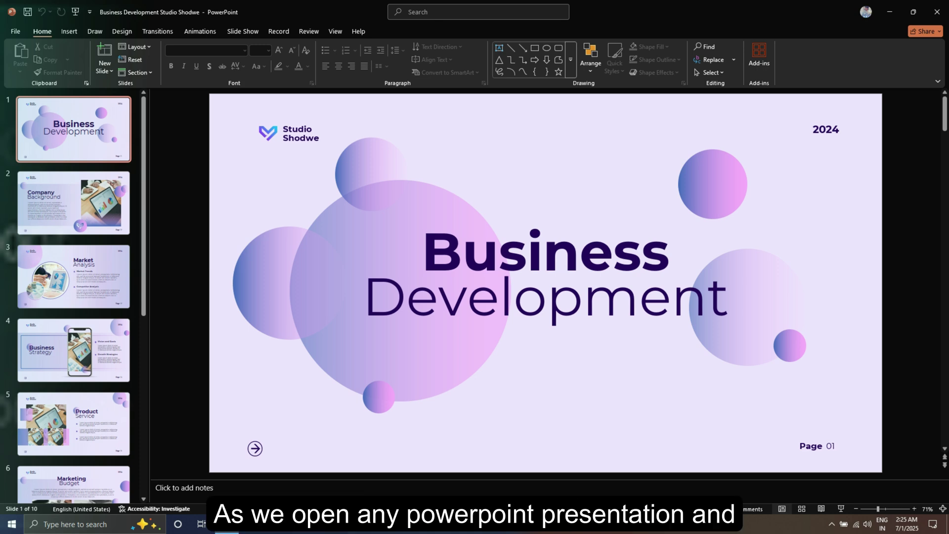
# Step: Start a recording of the PowerPoint slideshow from the Record tab
pyautogui.hotkey('alt', 'c')
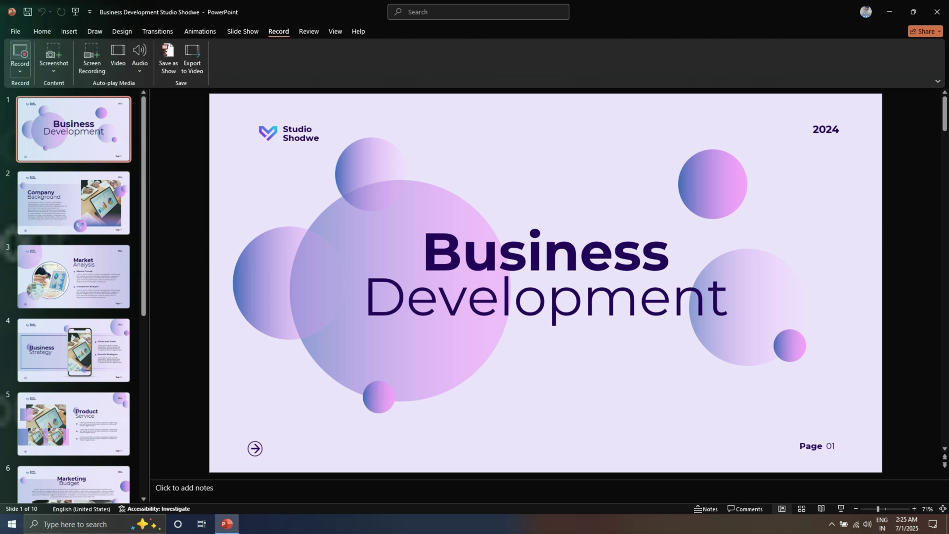
pyautogui.click(20, 54)
pyautogui.click(39, 21)
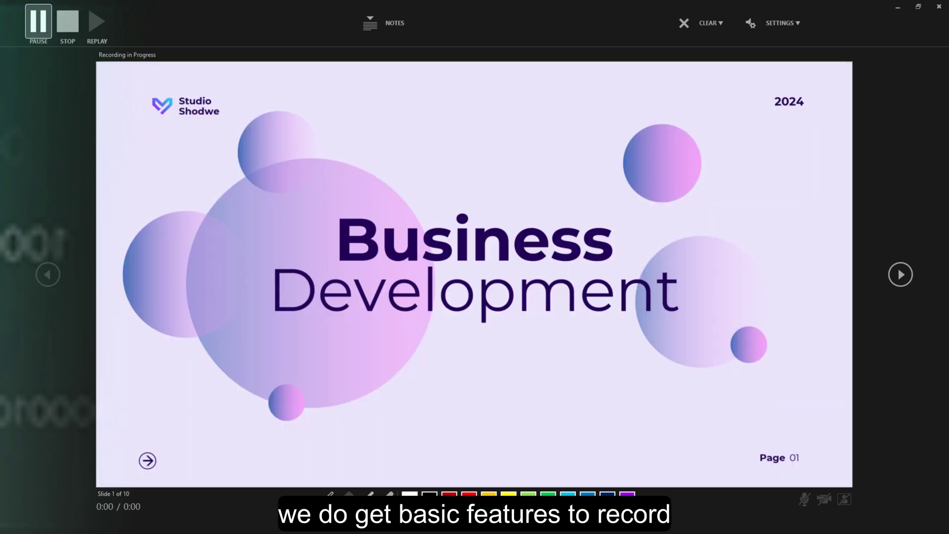
# Step: Advance through every slide, including Product Service and Sales Strategy, to finish the recording
pyautogui.click(900, 274)
pyautogui.click(900, 274)
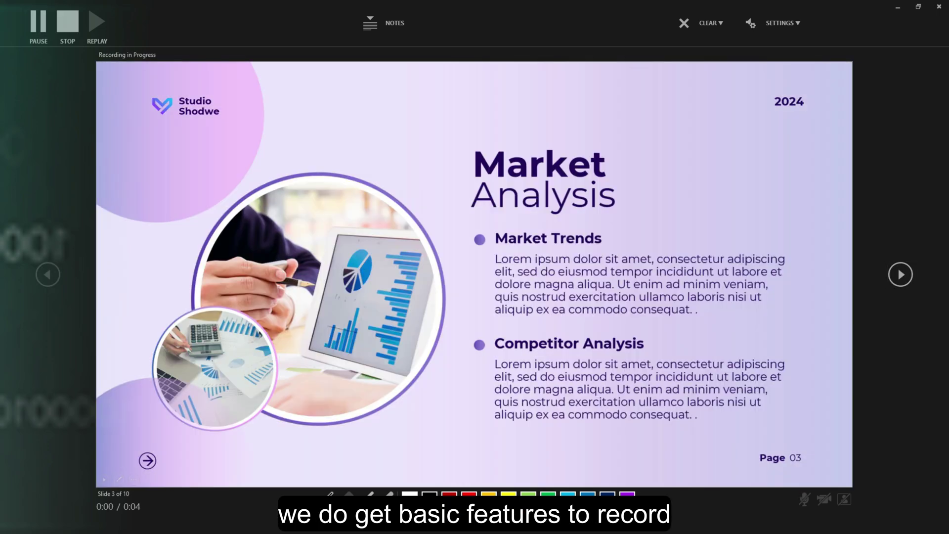
pyautogui.click(900, 274)
pyautogui.click(901, 274)
pyautogui.click(900, 274)
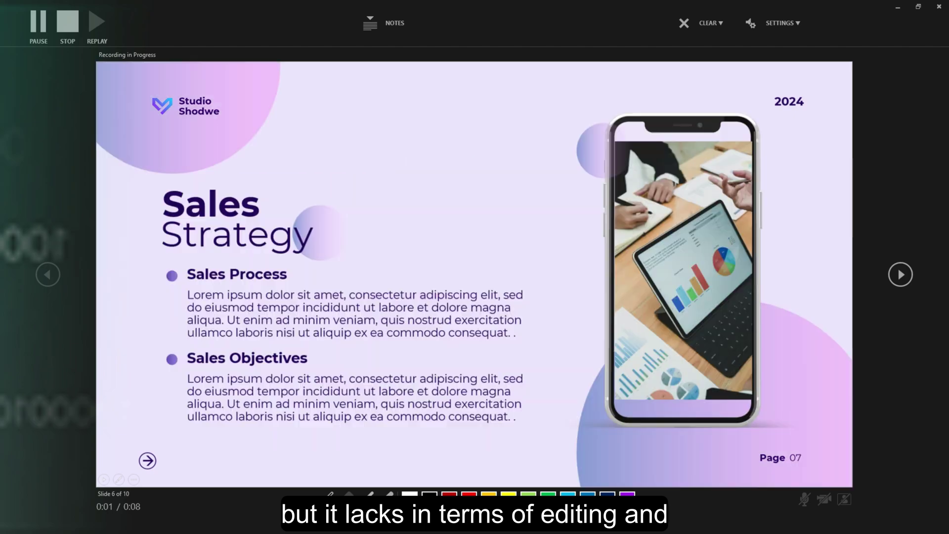
pyautogui.click(900, 274)
pyautogui.click(900, 275)
pyautogui.click(900, 275)
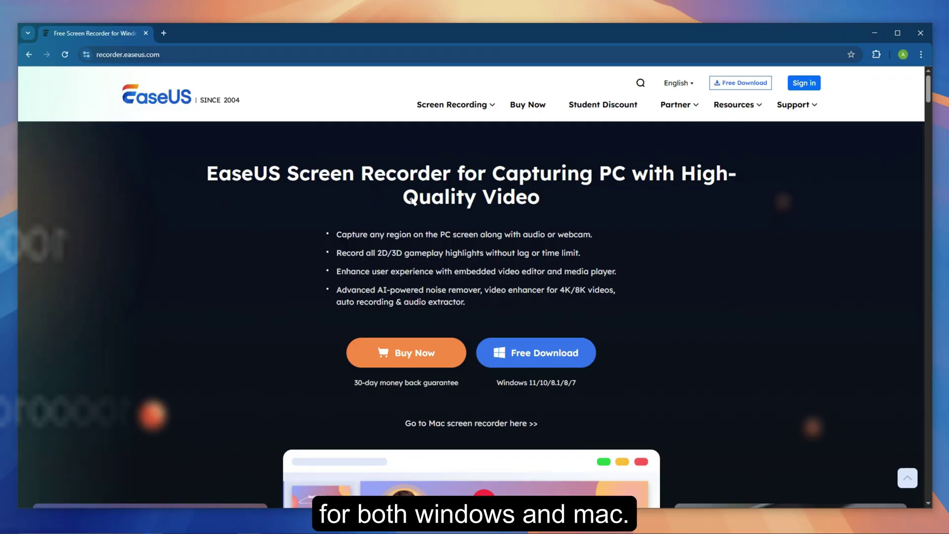
pyautogui.scroll(-10, 544, 297)
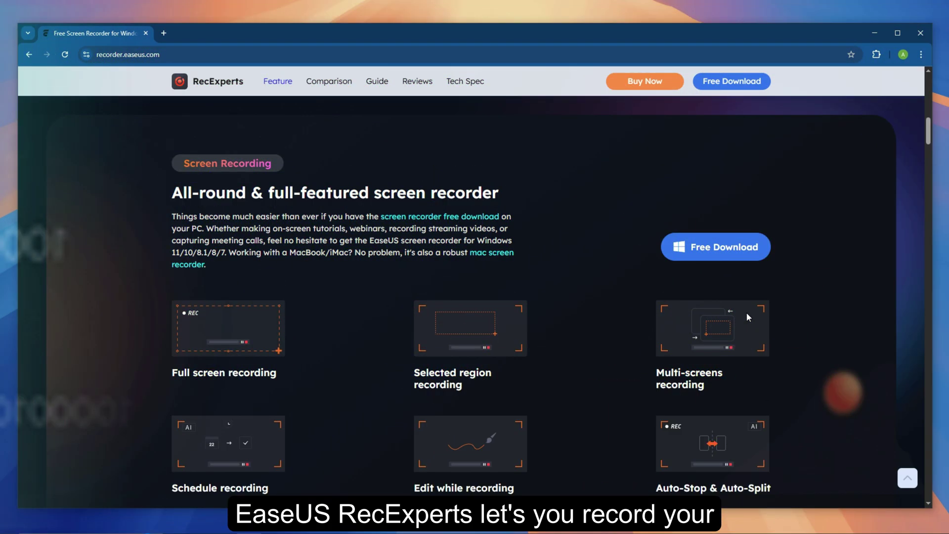
pyautogui.scroll(-8, 746, 312)
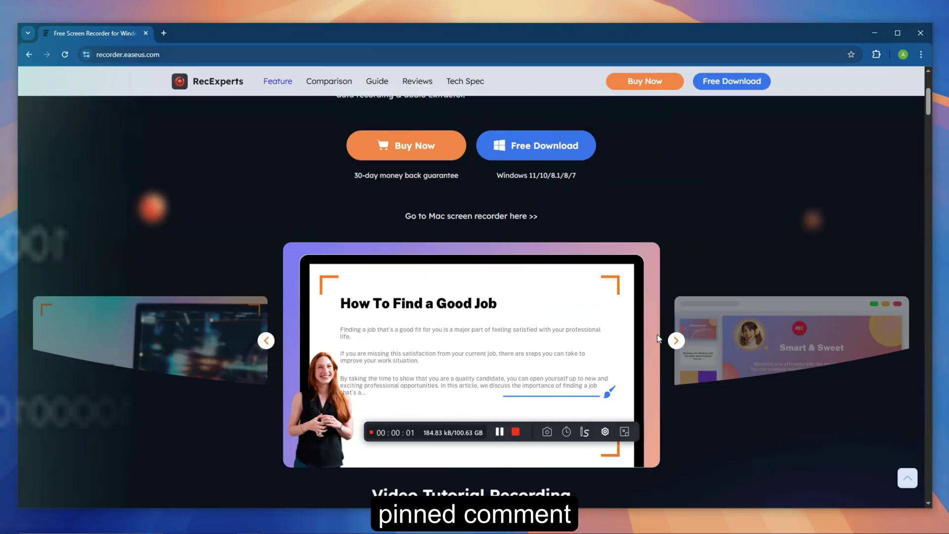
pyautogui.scroll(4, 658, 338)
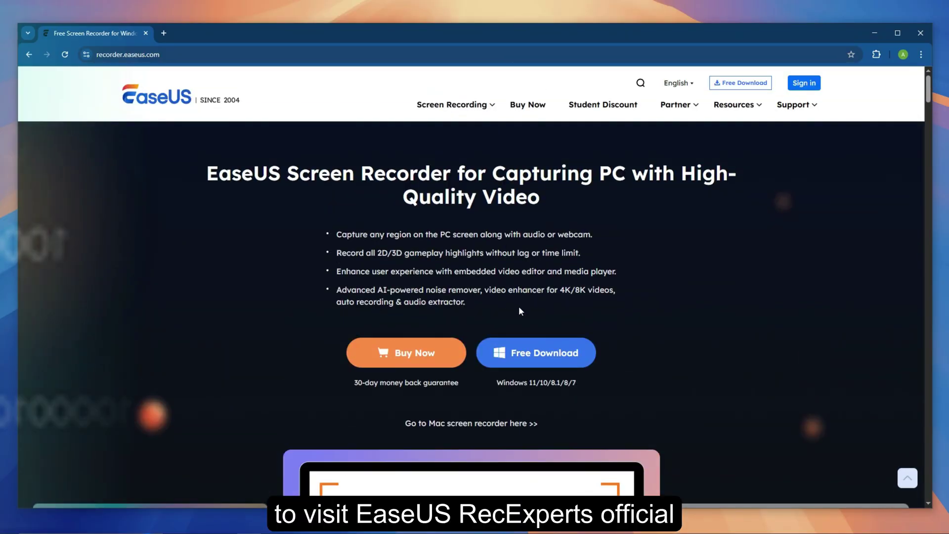
# Step: Download the free RecExperts installer, run the .exe, and install the recorder
pyautogui.click(502, 353)
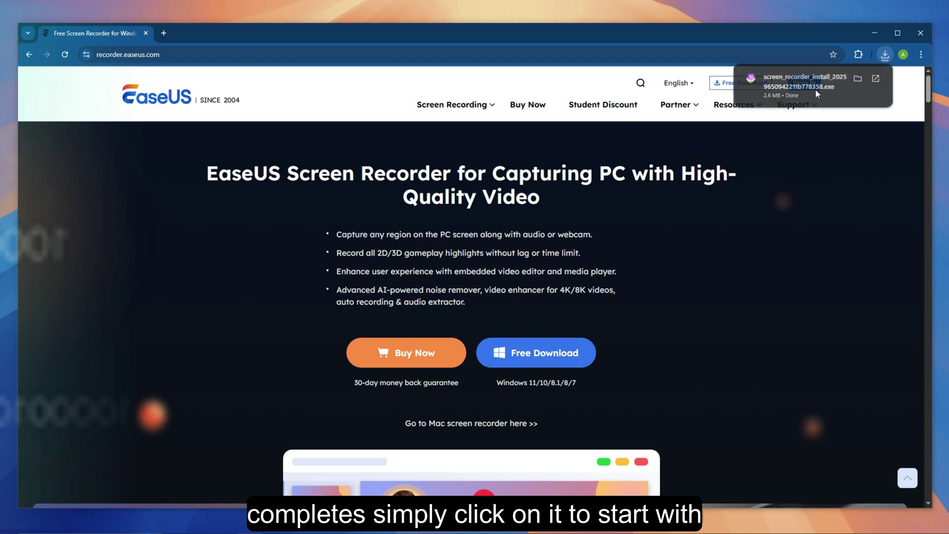
pyautogui.click(813, 89)
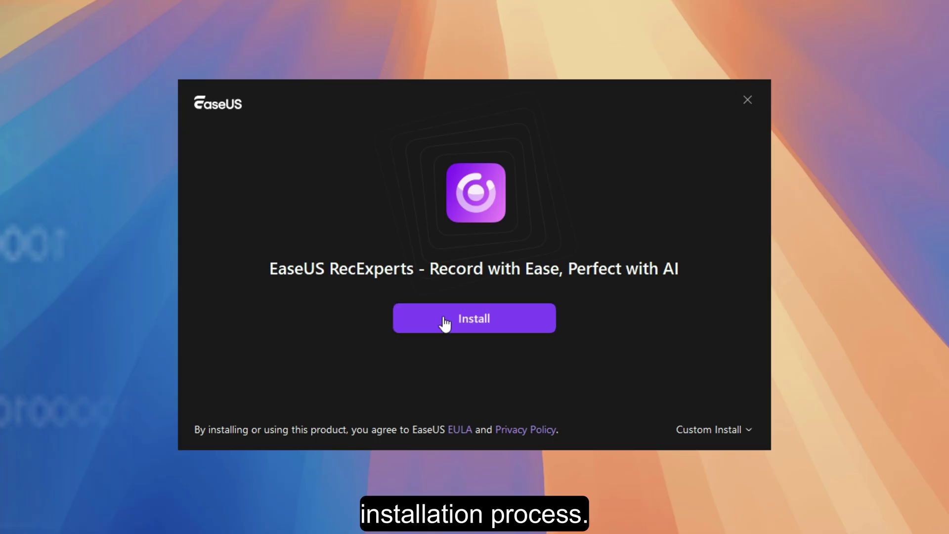
pyautogui.click(445, 324)
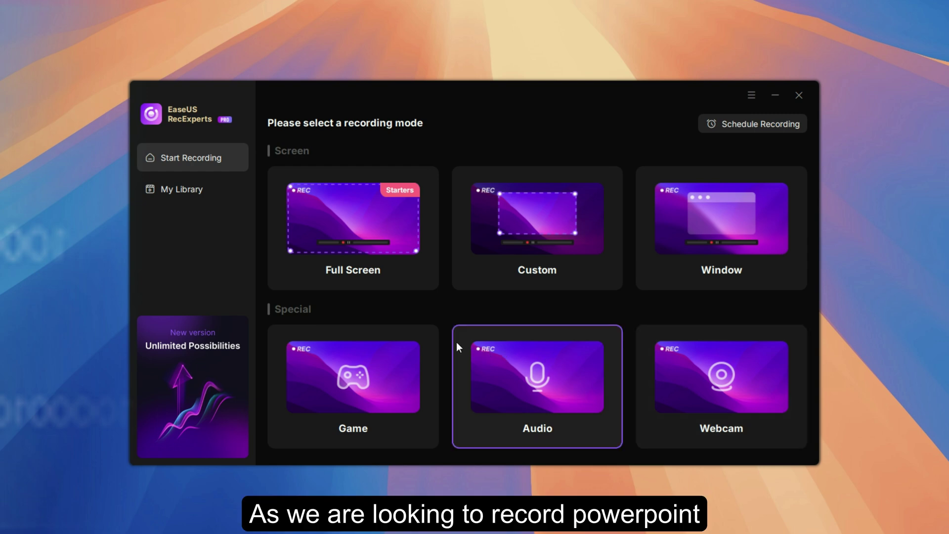
# Step: Choose the Full Screen recording mode under Screen to capture the 1920×1080 desktop
pyautogui.click(360, 230)
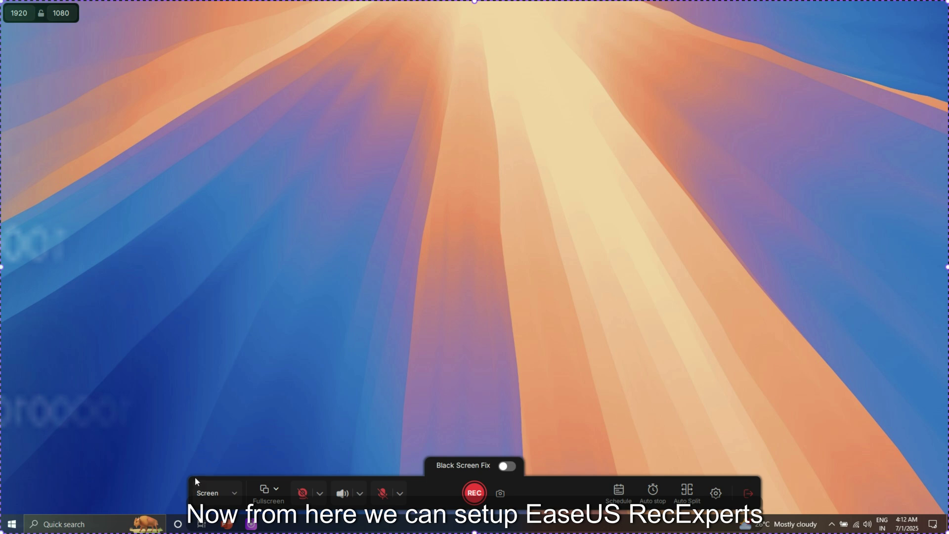
pyautogui.click(217, 492)
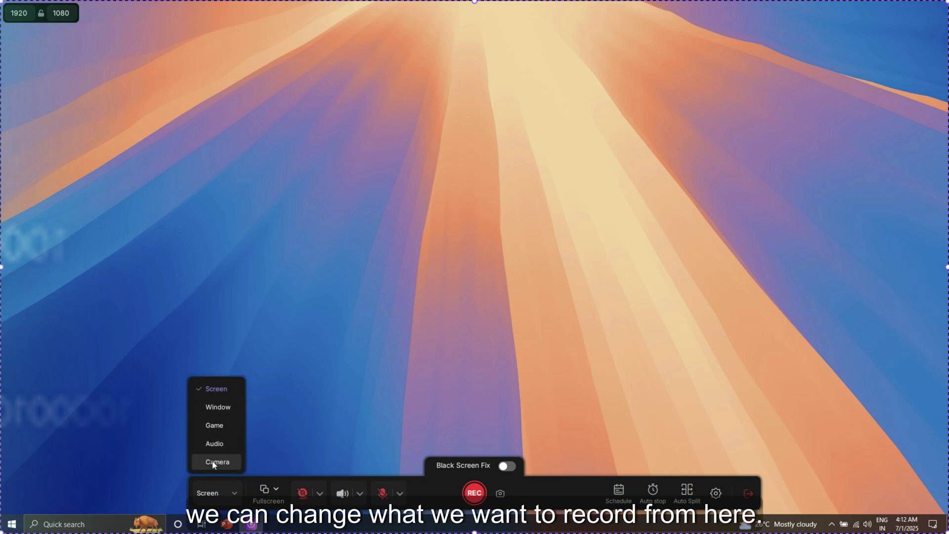
pyautogui.click(216, 492)
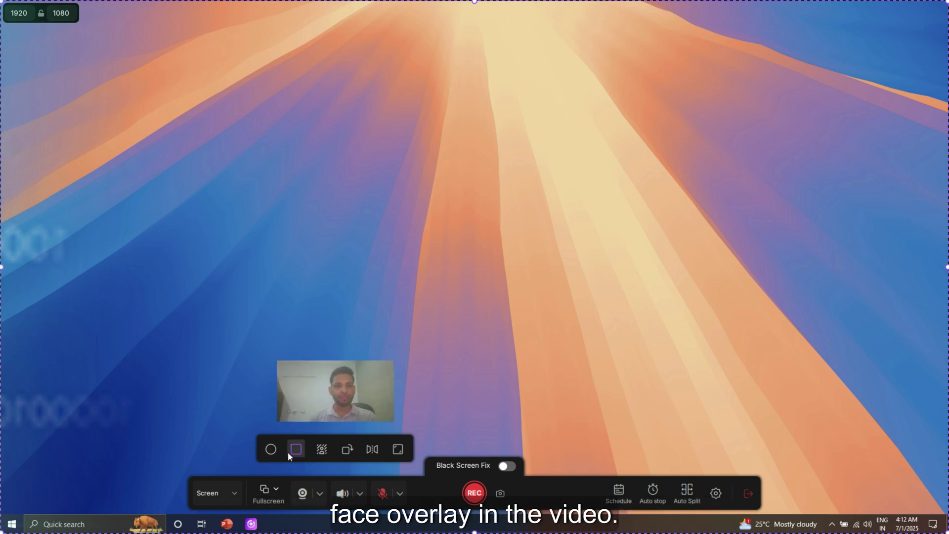
pyautogui.click(272, 449)
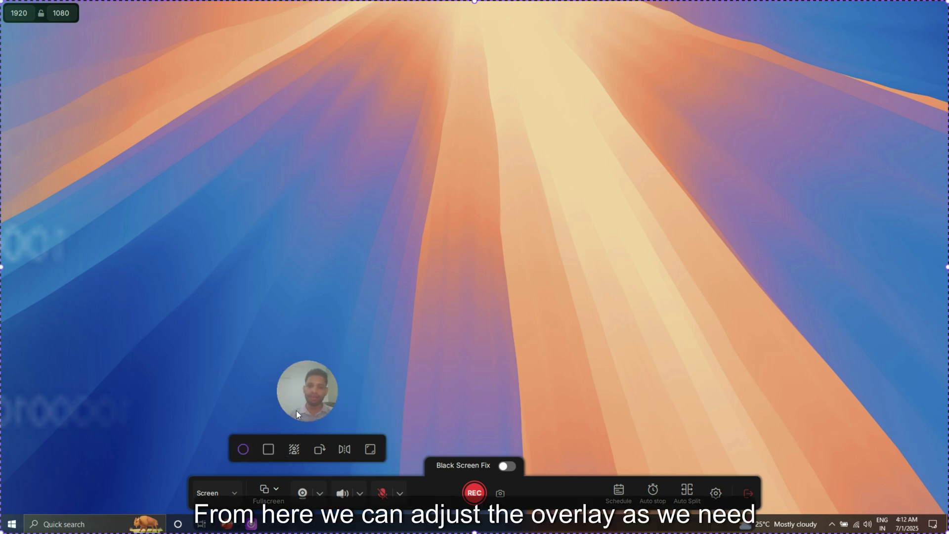
pyautogui.moveTo(293, 408); pyautogui.dragTo(313, 393)
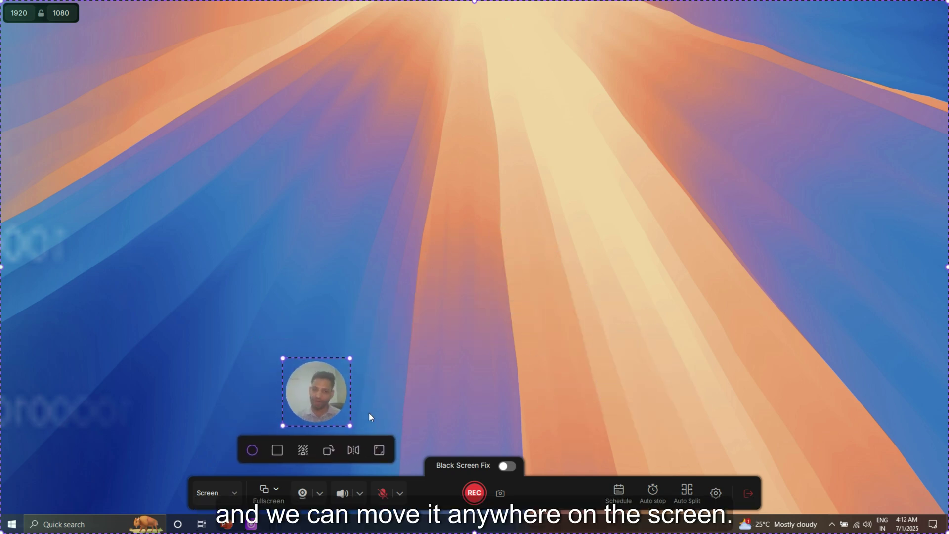
pyautogui.click(303, 494)
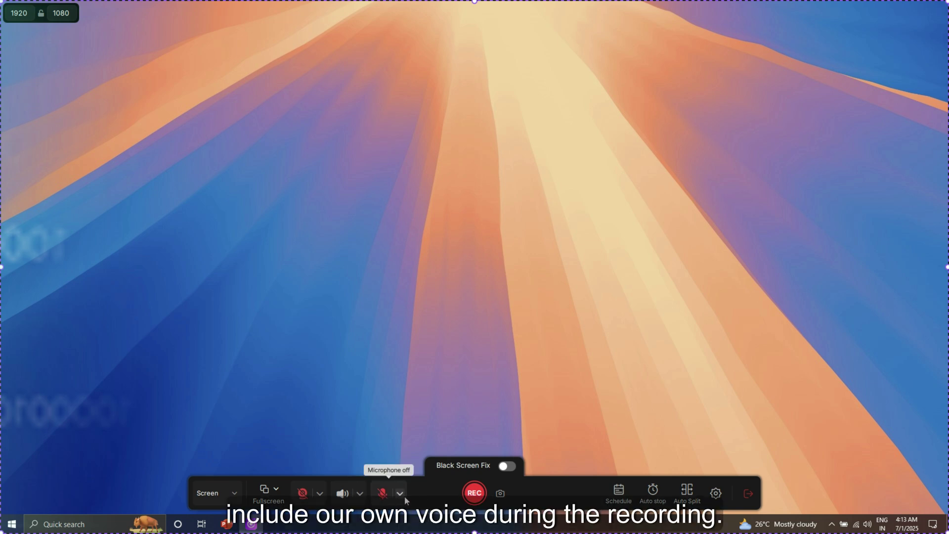
# Step: Open the recording toolbar's Settings dialog on its General page
pyautogui.click(716, 493)
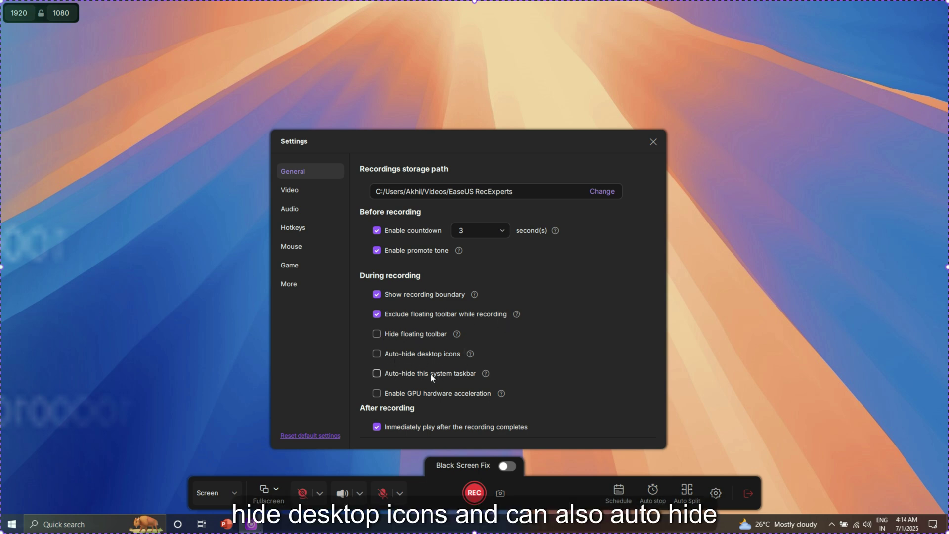
# Step: Keep video output at MP4, High quality, 24 fps, with no extra audio files saved
pyautogui.click(304, 192)
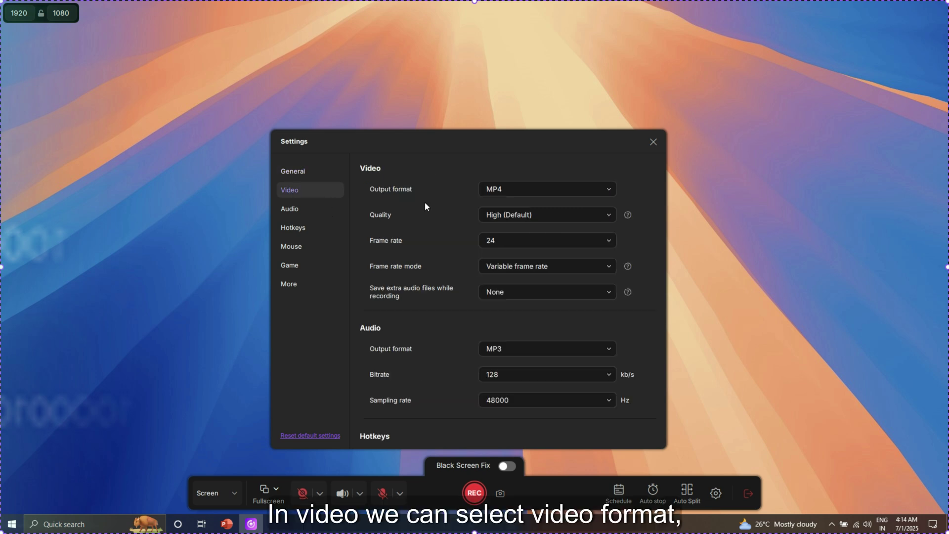
pyautogui.click(494, 192)
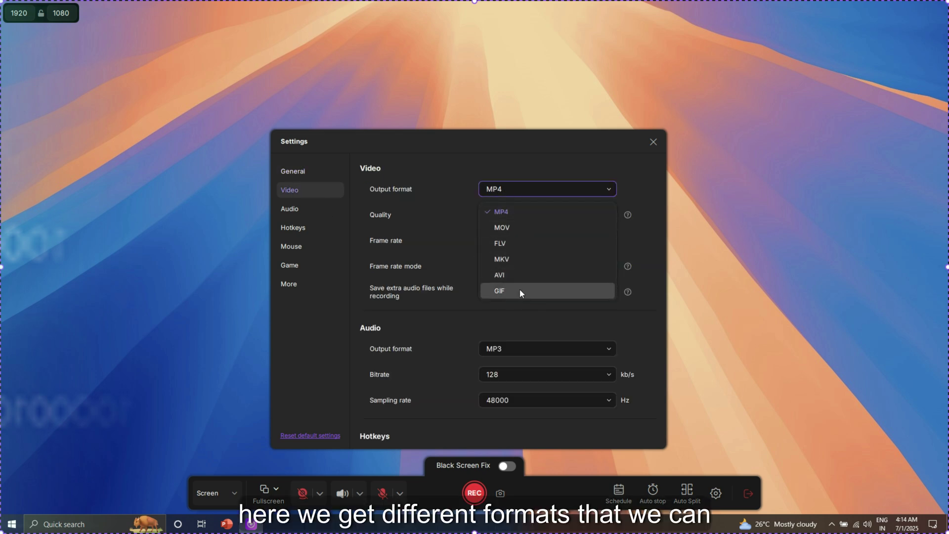
pyautogui.click(525, 217)
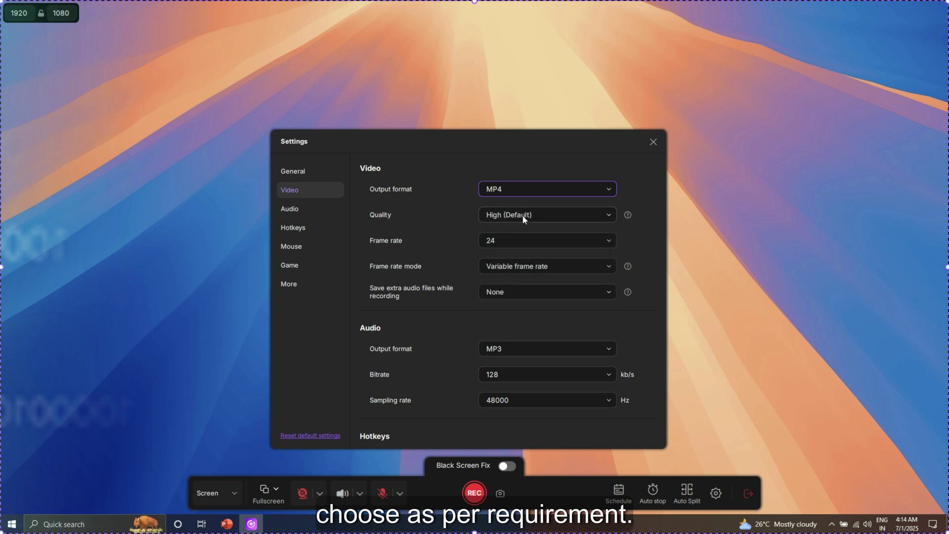
pyautogui.click(523, 218)
pyautogui.click(523, 256)
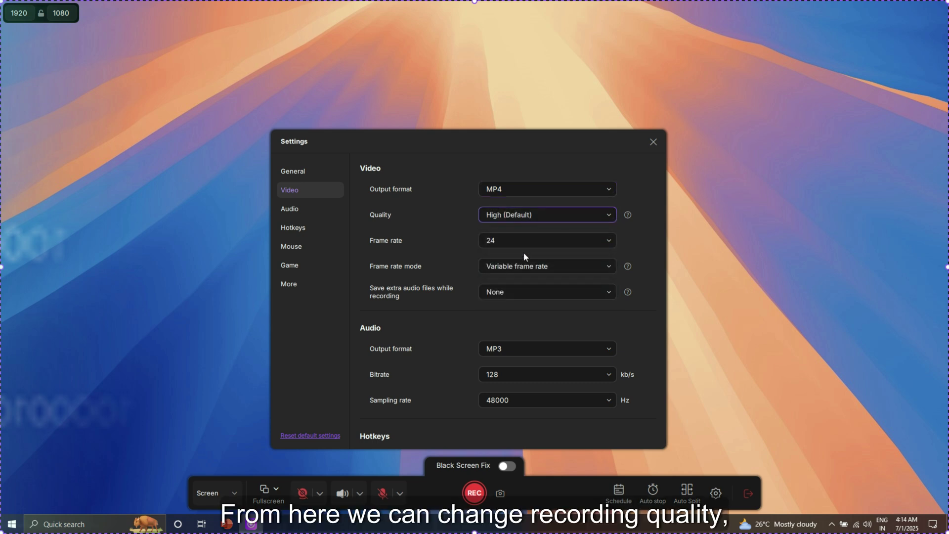
pyautogui.click(536, 240)
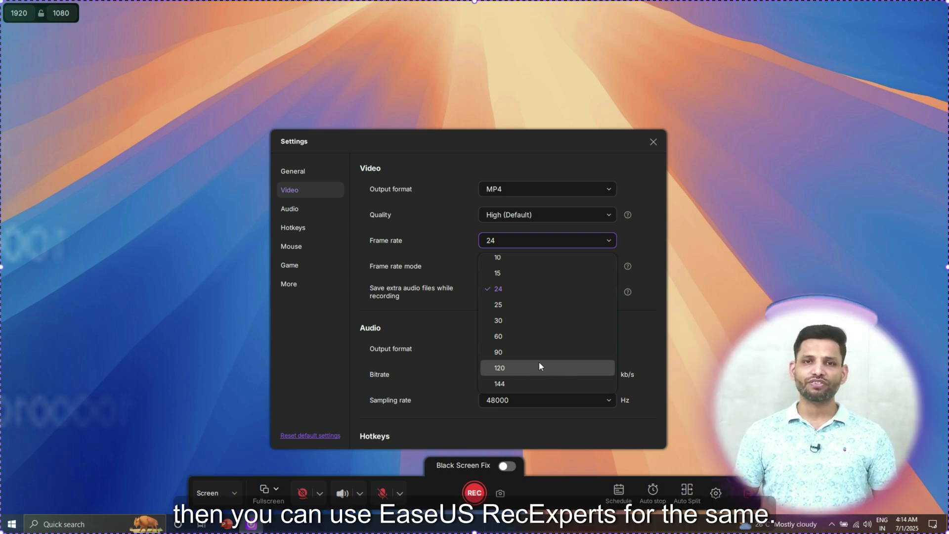
pyautogui.click(525, 288)
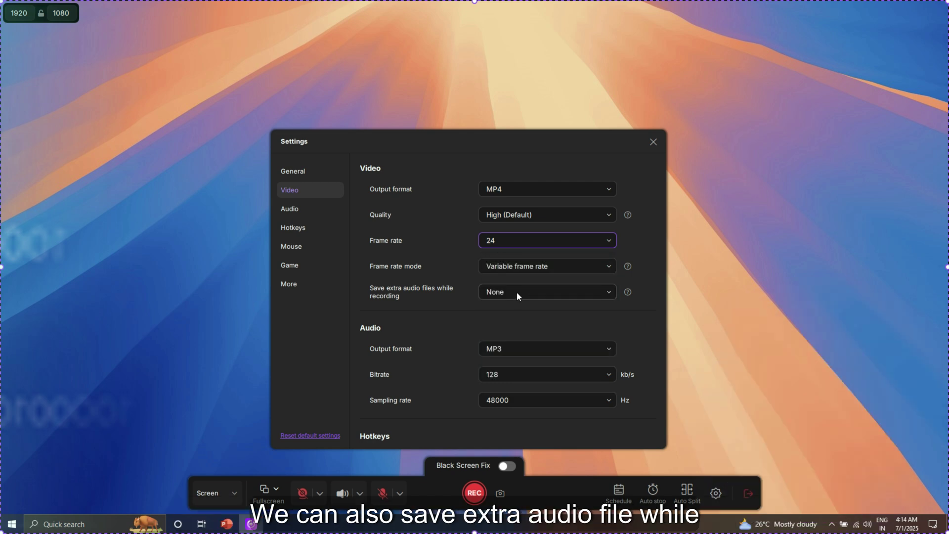
pyautogui.click(517, 292)
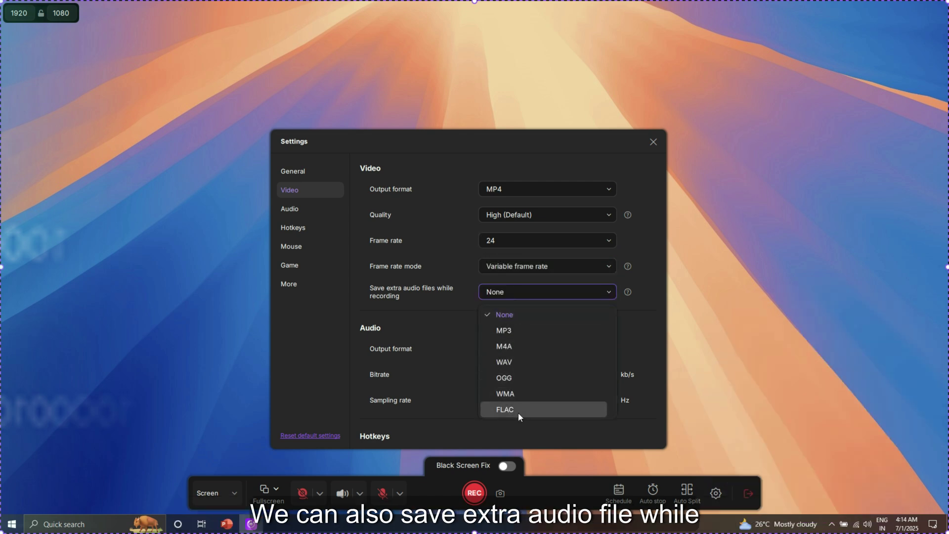
pyautogui.click(520, 316)
pyautogui.click(292, 209)
# Step: Keep MP3 as the audio output format and check the Mouse cursor settings
pyautogui.click(534, 191)
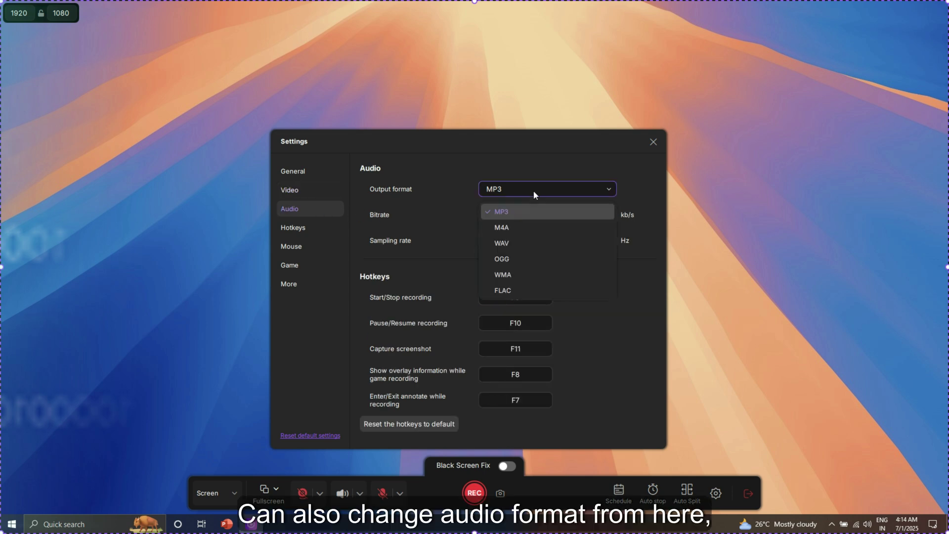
pyautogui.click(516, 218)
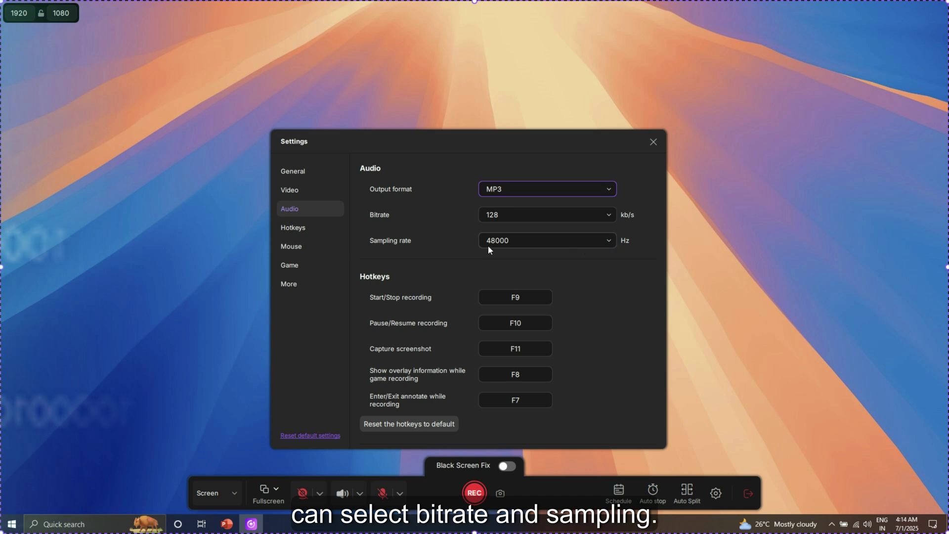
pyautogui.click(324, 246)
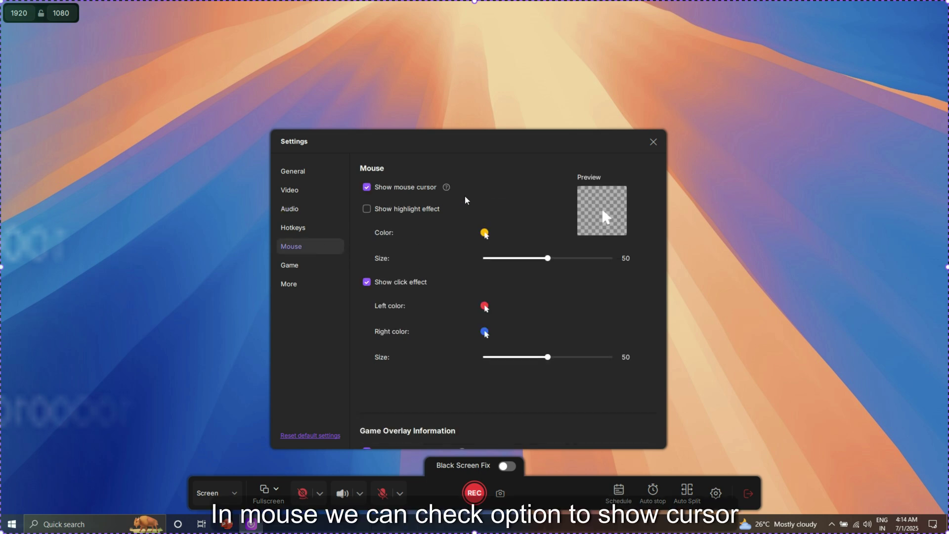